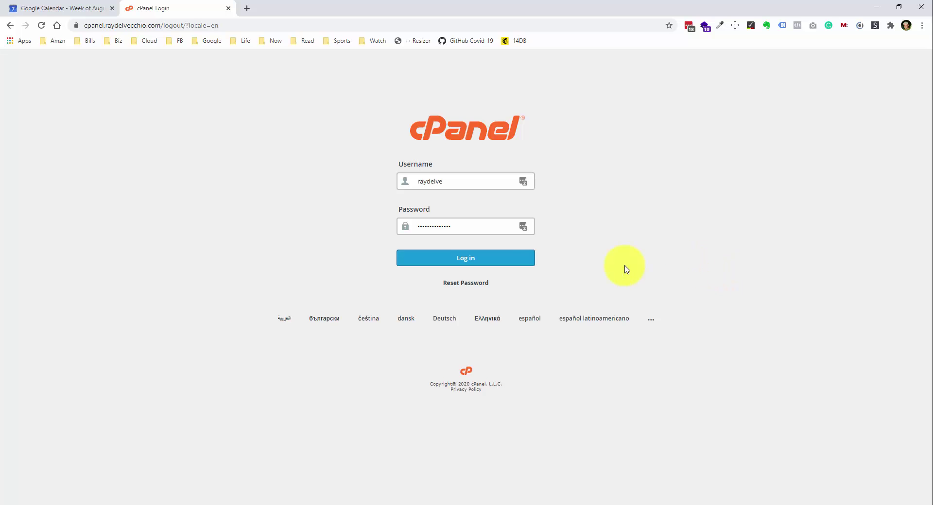
Log in to cPanel with the prefilled account credentials
left_click(495, 262)
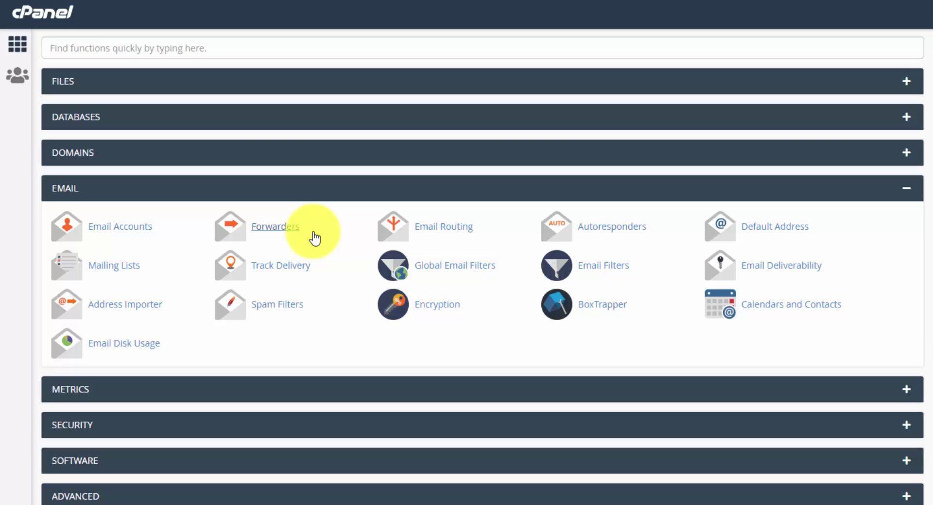
Open the form for a new email forwarder and examine its address and destination fields
left_click(291, 232)
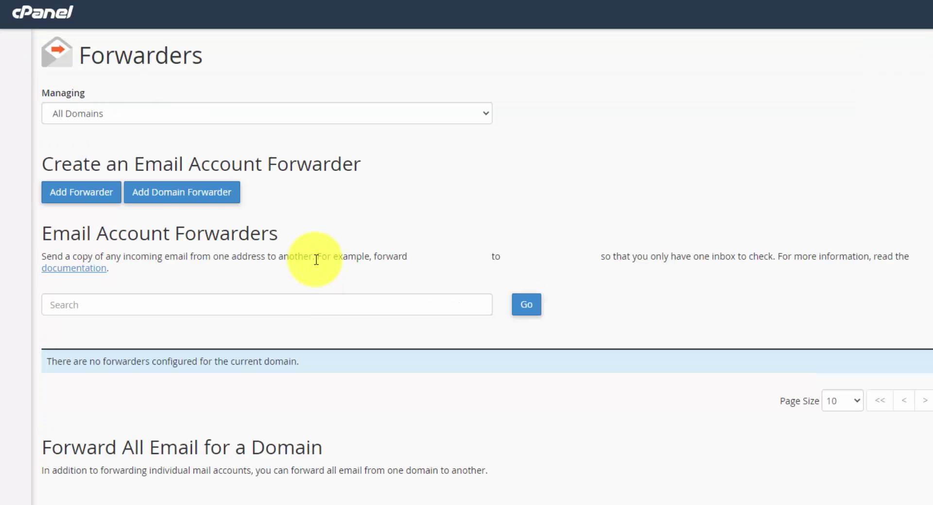
left_click(95, 206)
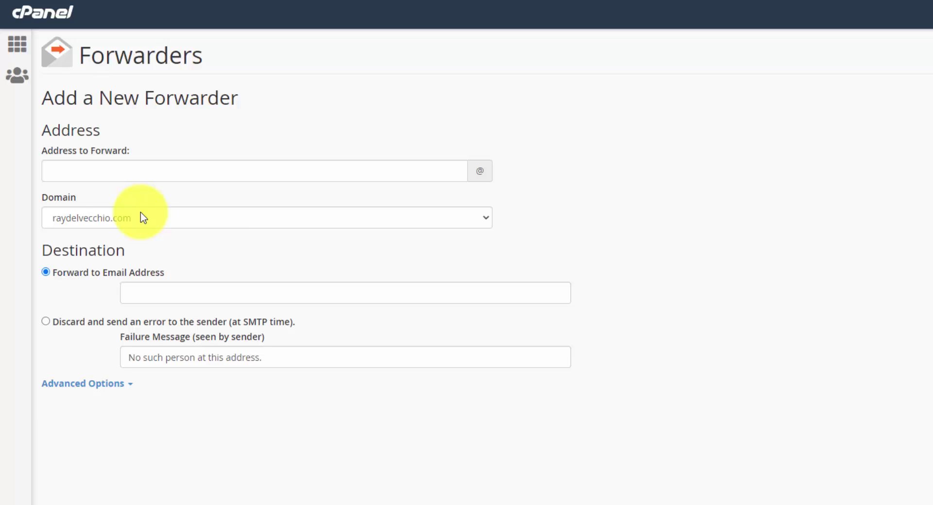
left_click(282, 172)
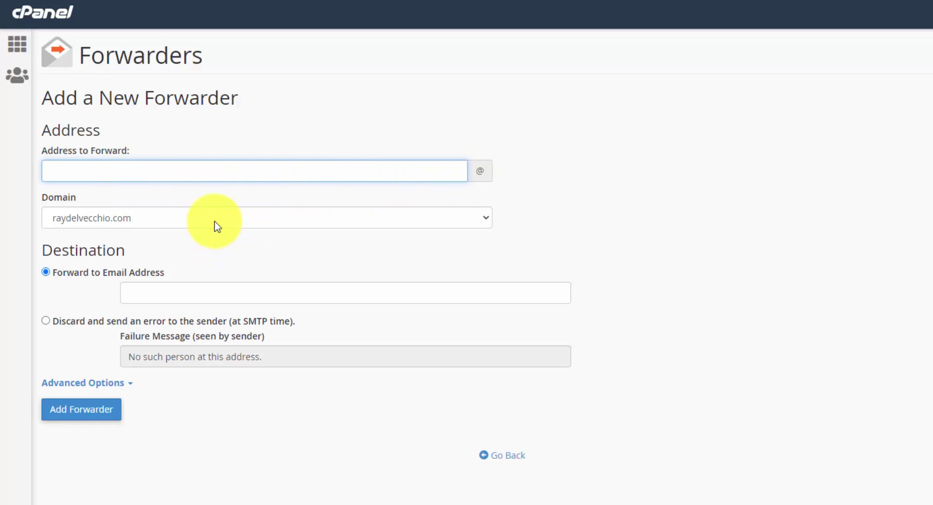
left_click(140, 293)
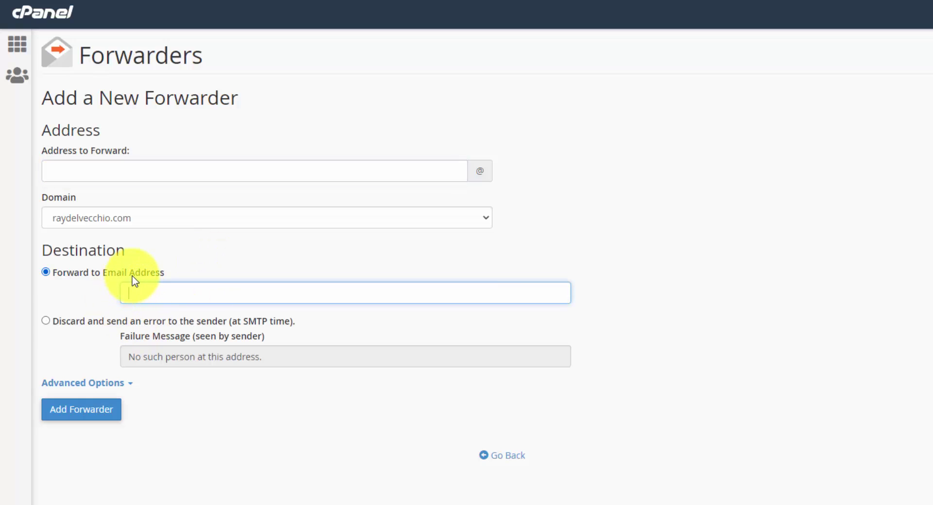
Start a new email account in Email Accounts, entering its username and filling in a generated password
left_click(17, 43)
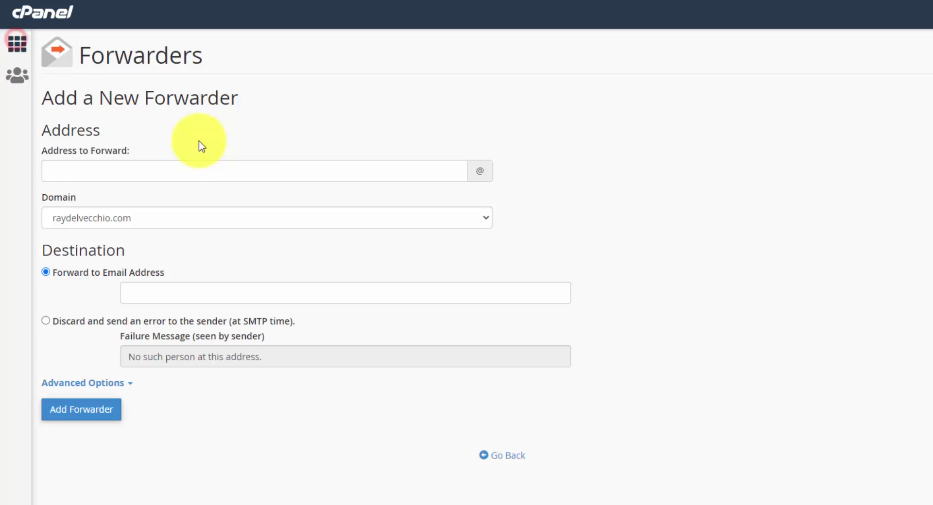
left_click(121, 232)
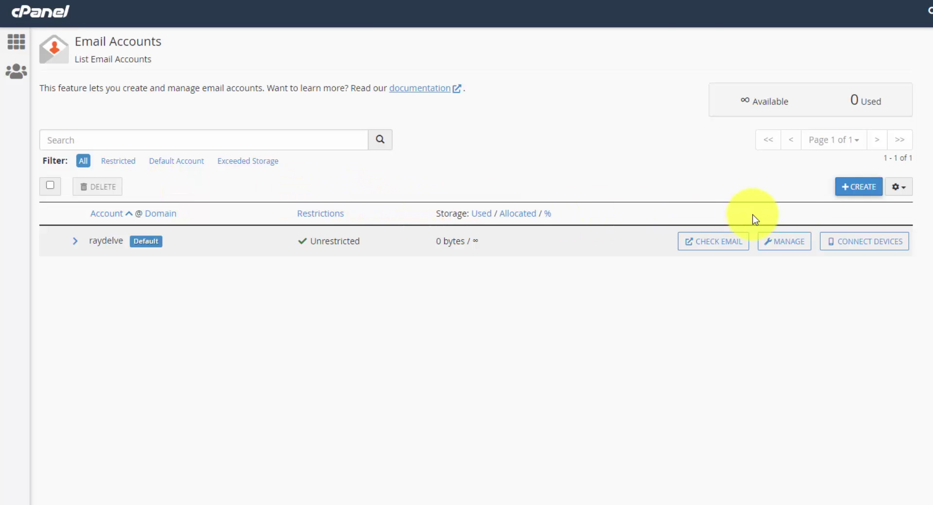
left_click(855, 190)
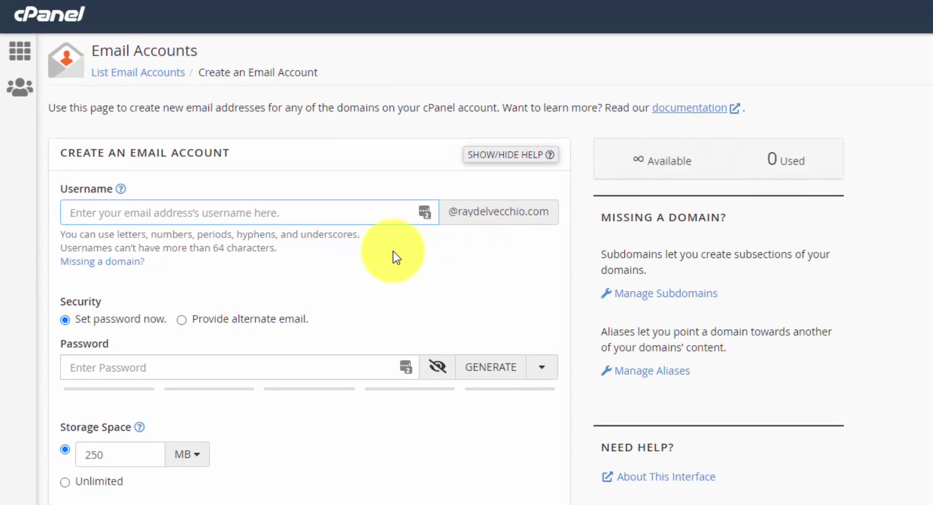
type("ray")
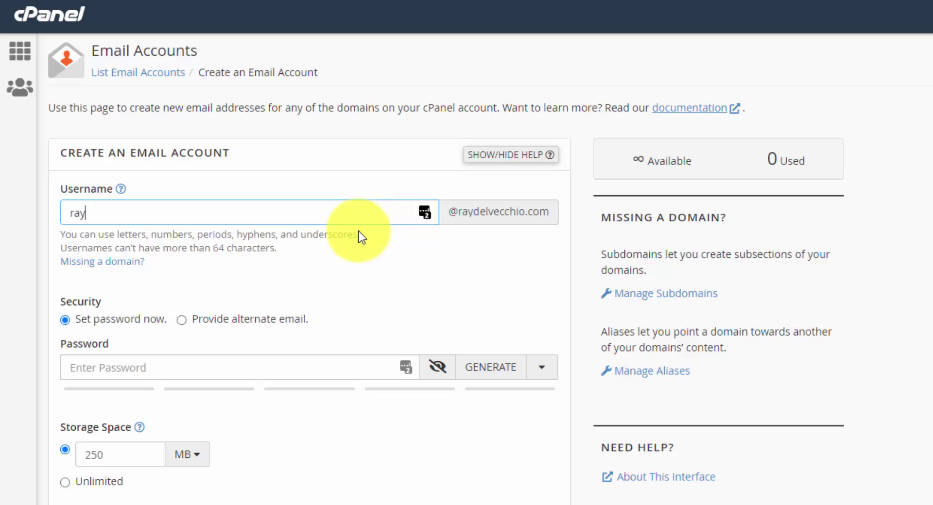
left_click(181, 367)
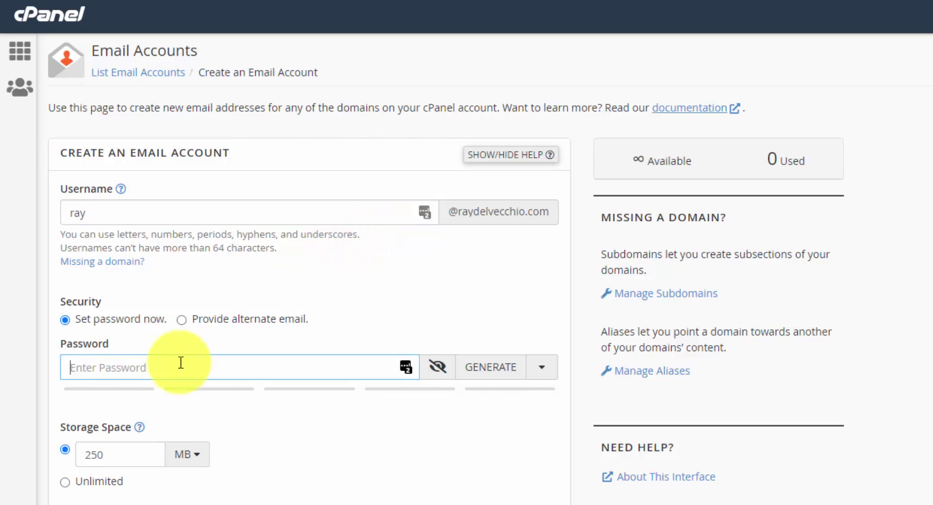
left_click(510, 376)
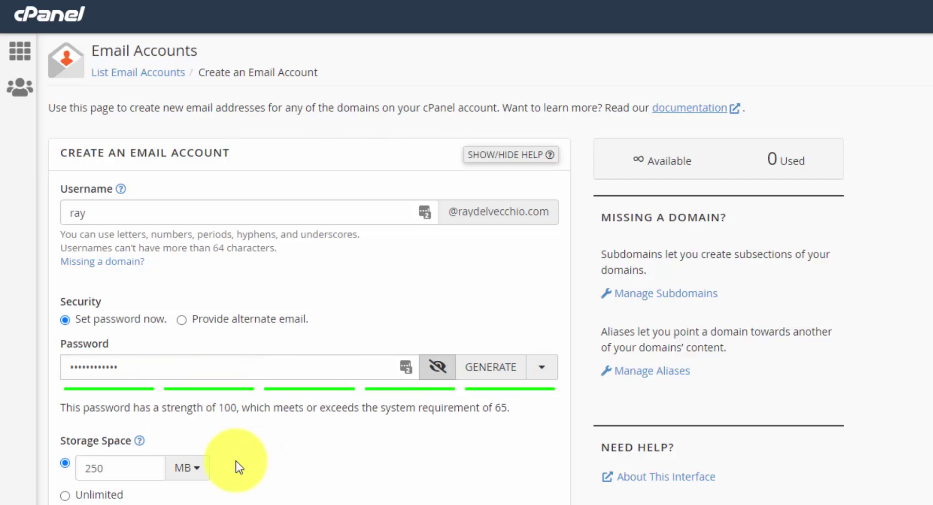
Create the email account with 250 MB of storage and decline the LastPass password update
scroll(156, 462, "down", 4)
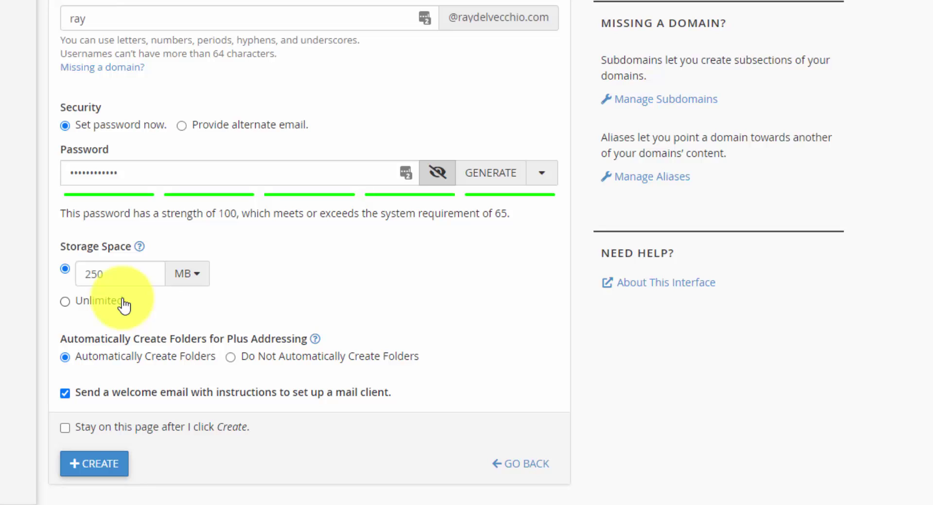
left_click(104, 474)
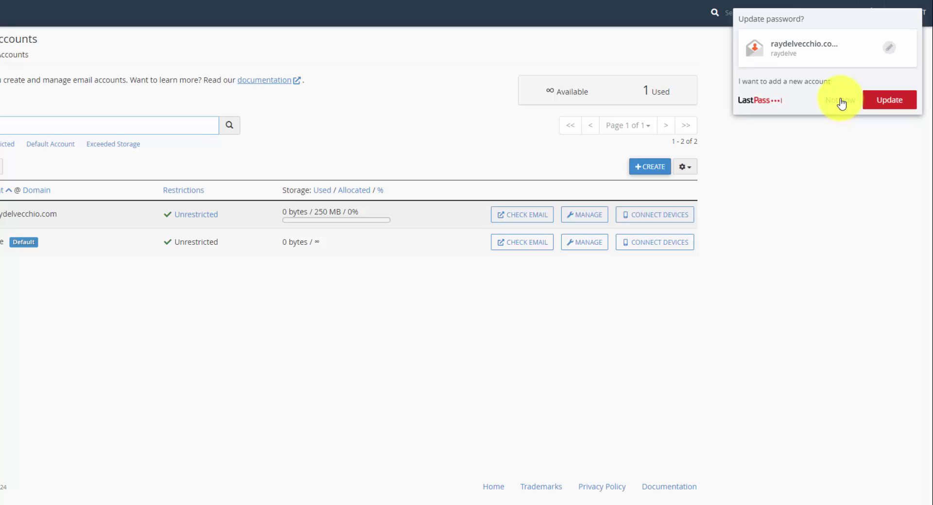
left_click(841, 106)
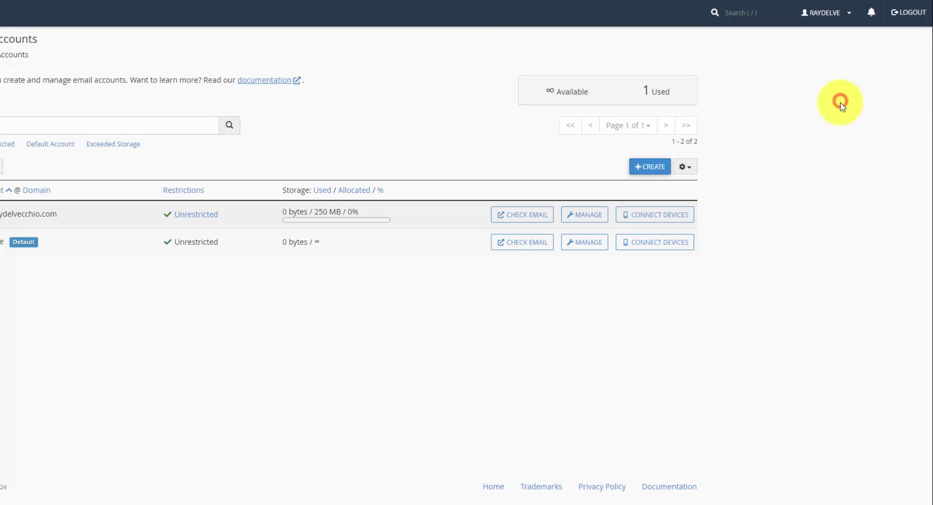
Open the new account's webmail inbox in Roundcube and read the email configuration settings message
left_click(616, 220)
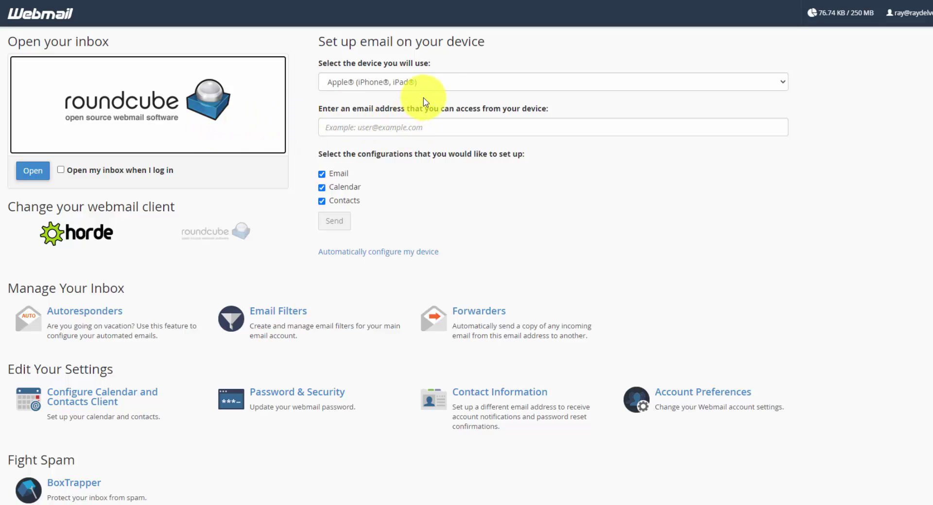
left_click(436, 84)
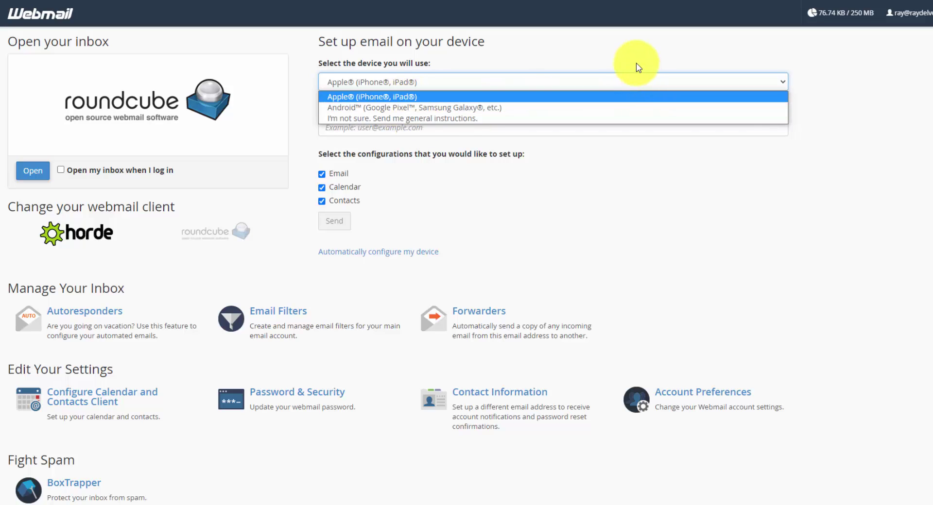
left_click(619, 58)
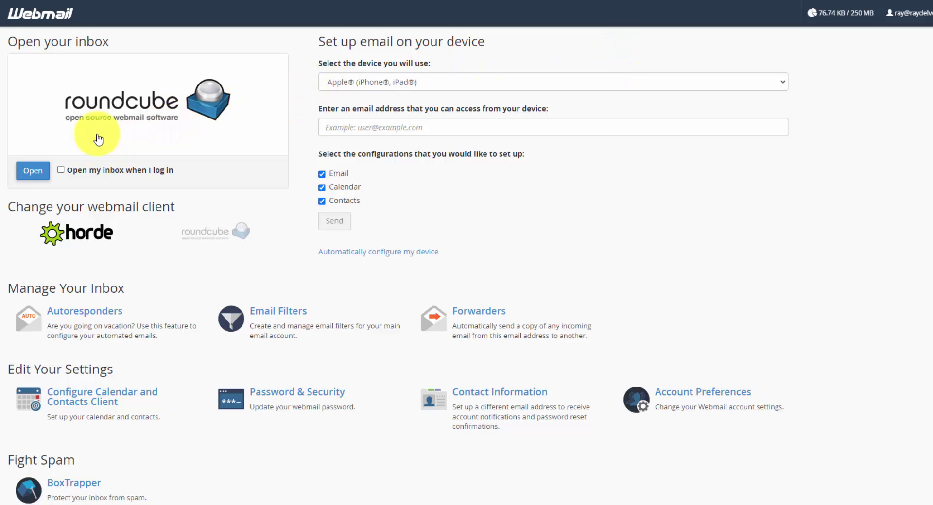
left_click(132, 116)
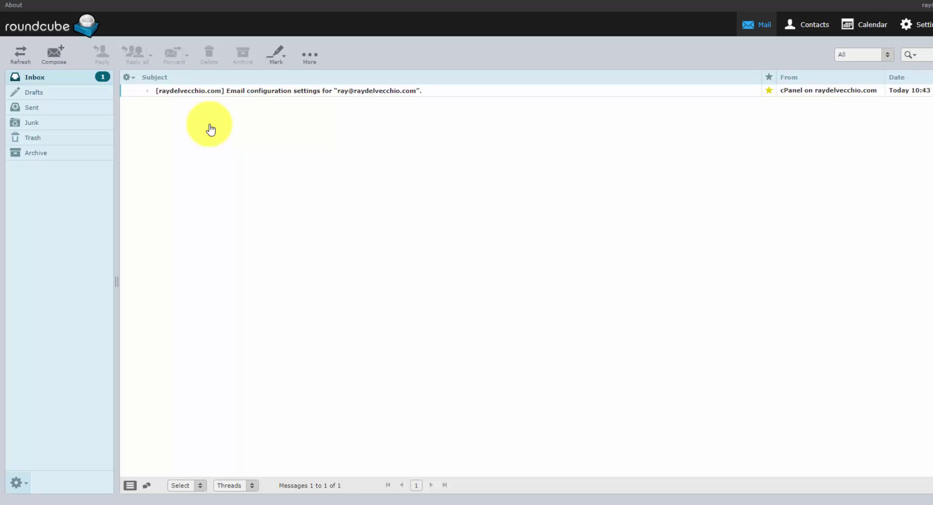
double_click(269, 91)
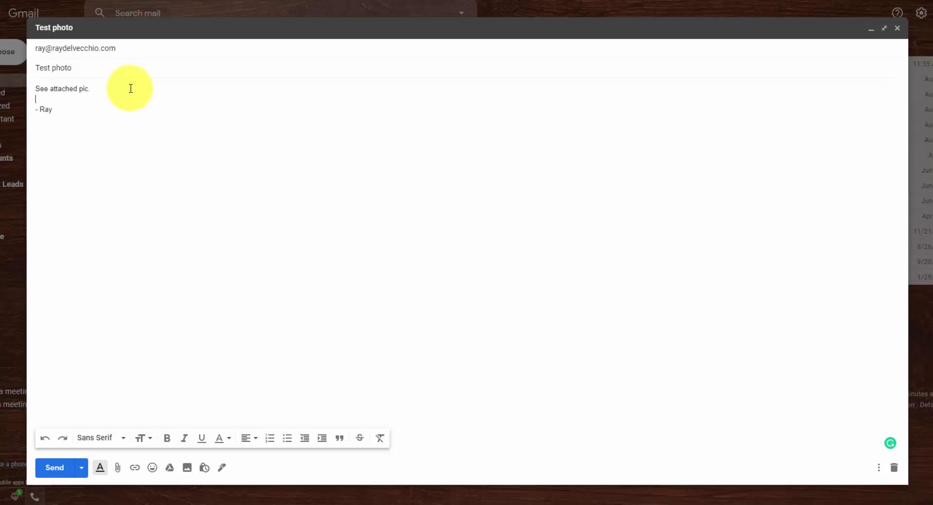
In Gmail, attach the green field landscape photo from the Dropbox Backgrounds folder to the "Test photo" message
key("alt+Tab")
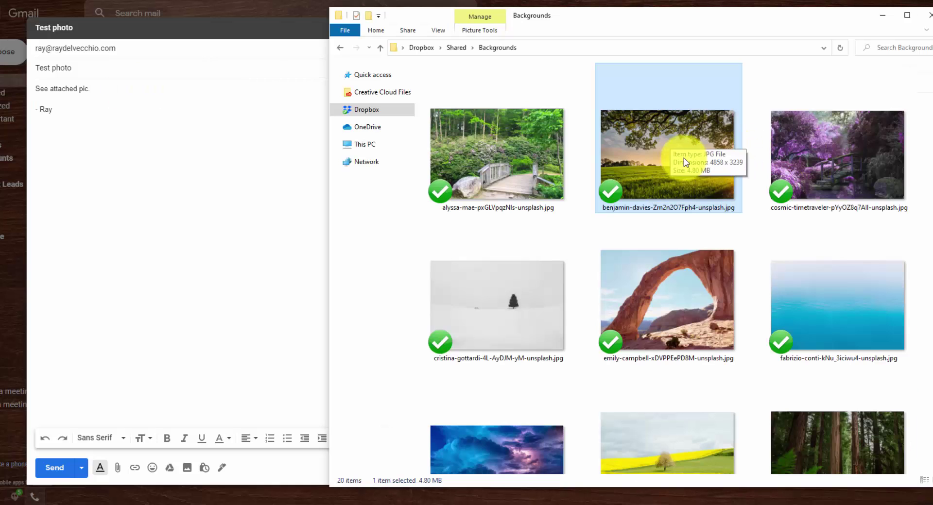
left_click_drag(727, 148, 182, 161)
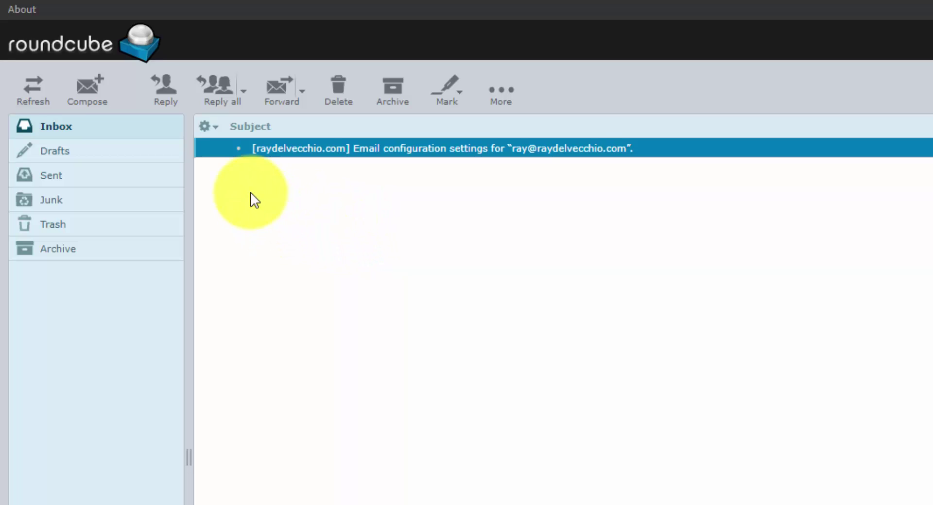
Refresh the Roundcube inbox and open the received "Test photo" message
left_click(43, 100)
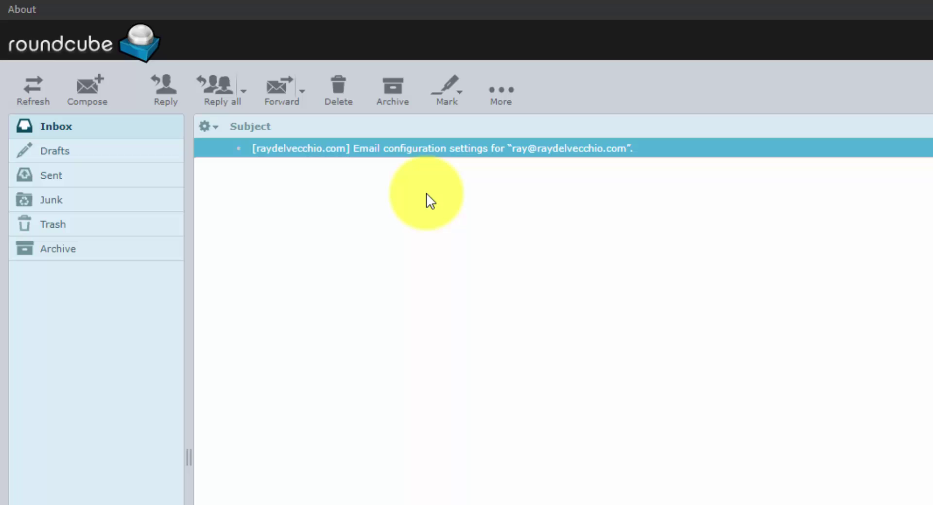
left_click(33, 99)
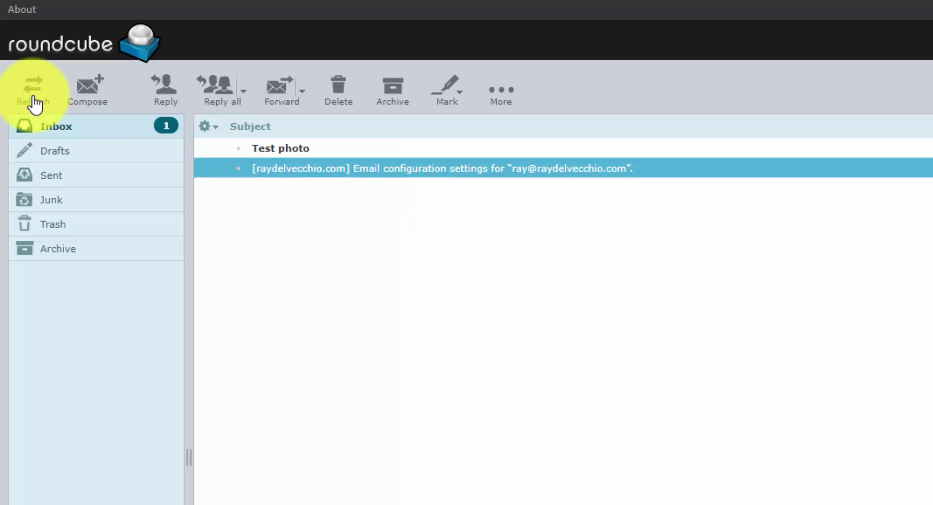
left_click(443, 148)
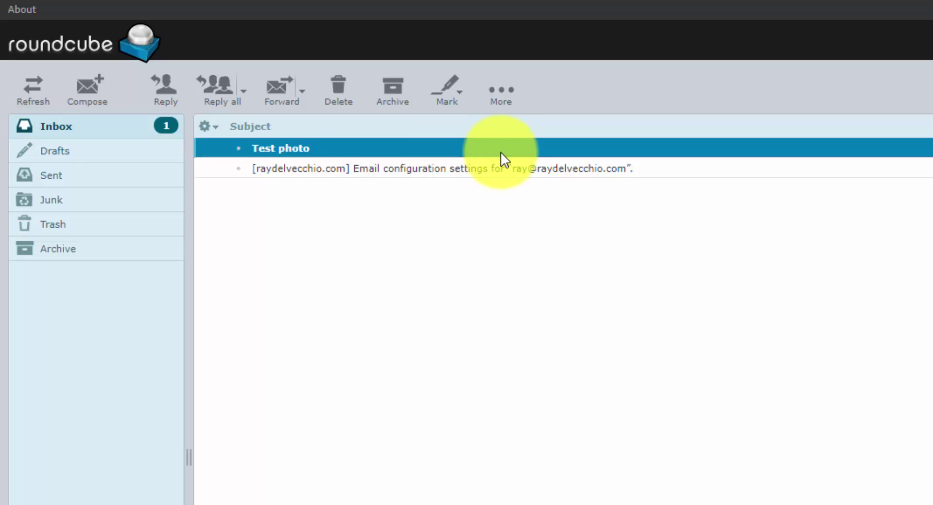
key("Return")
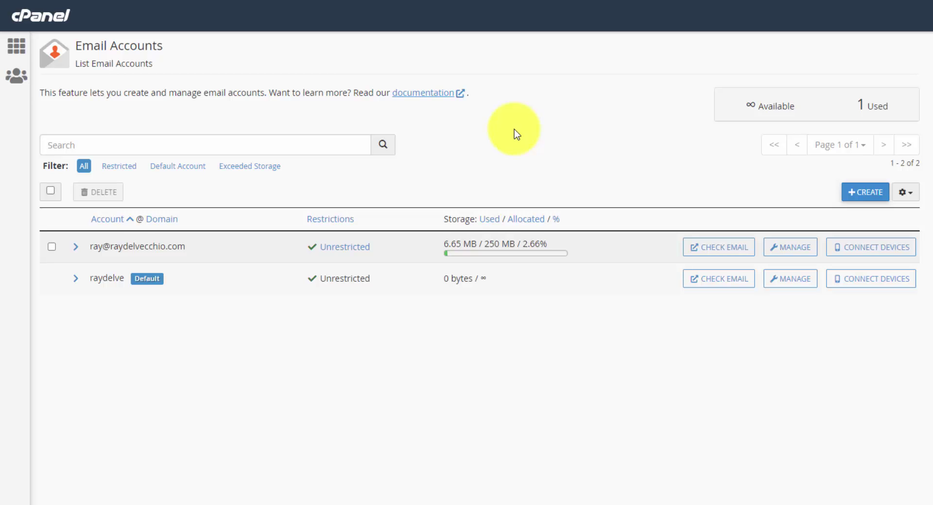
Examine the new account's used, allocated and percentage storage figures in the cPanel Email Accounts list
double_click(452, 244)
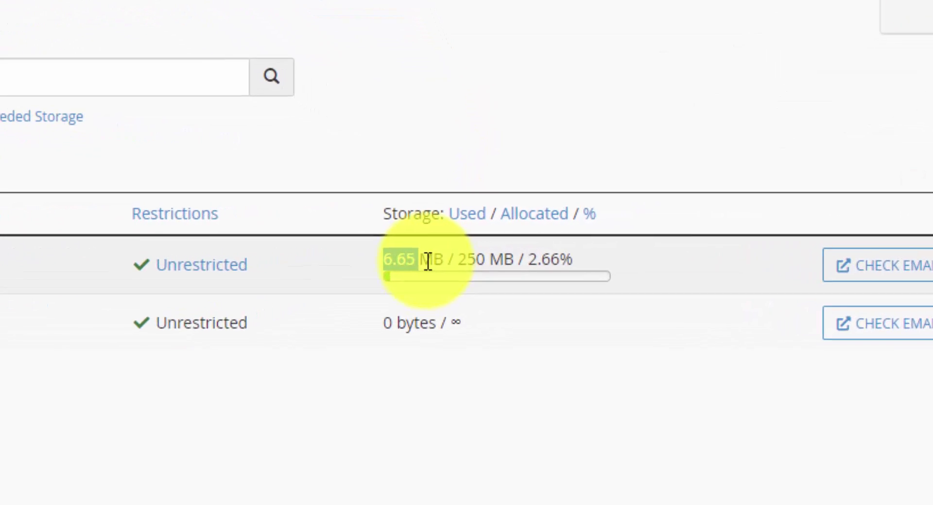
left_click_drag(428, 262, 500, 261)
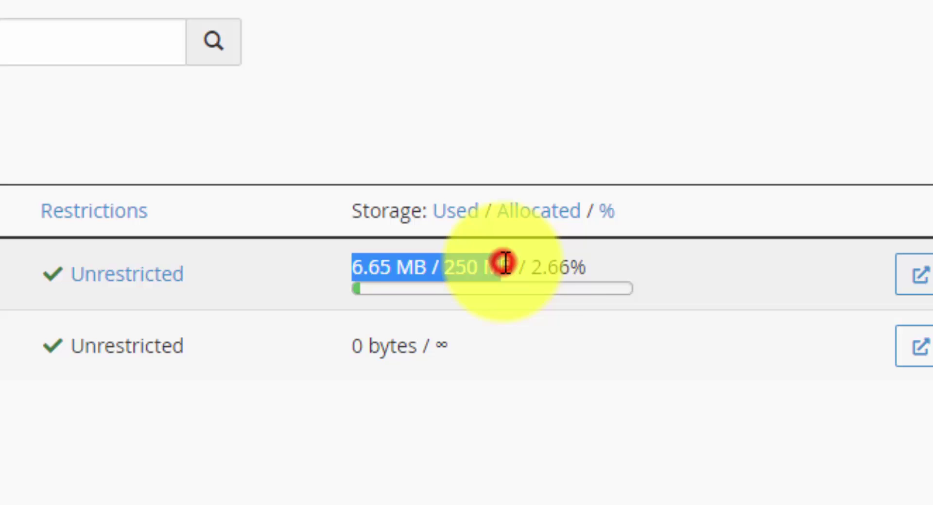
left_click(568, 260)
left_click_drag(591, 261, 533, 263)
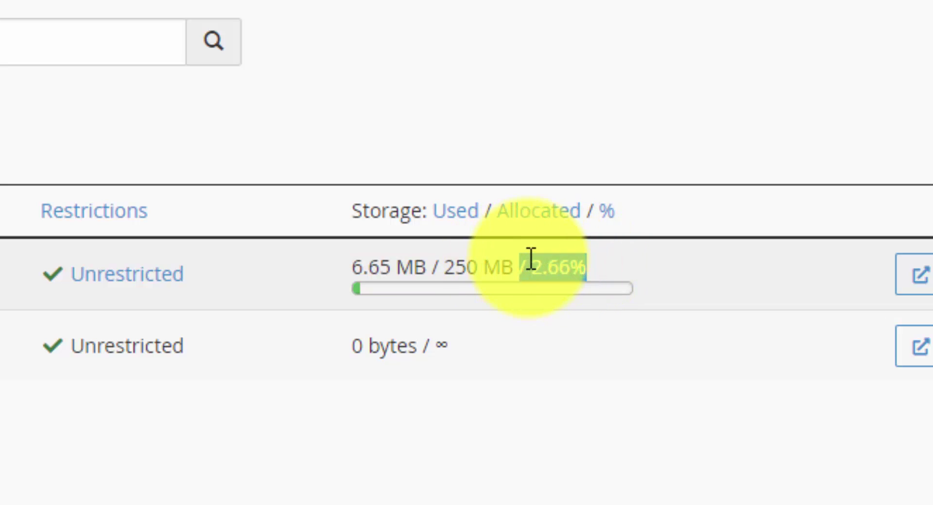
left_click(512, 270)
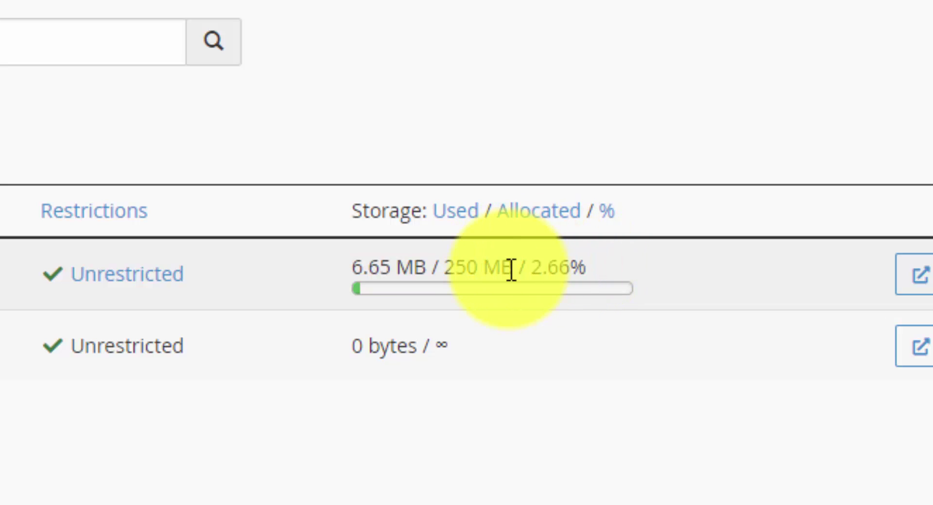